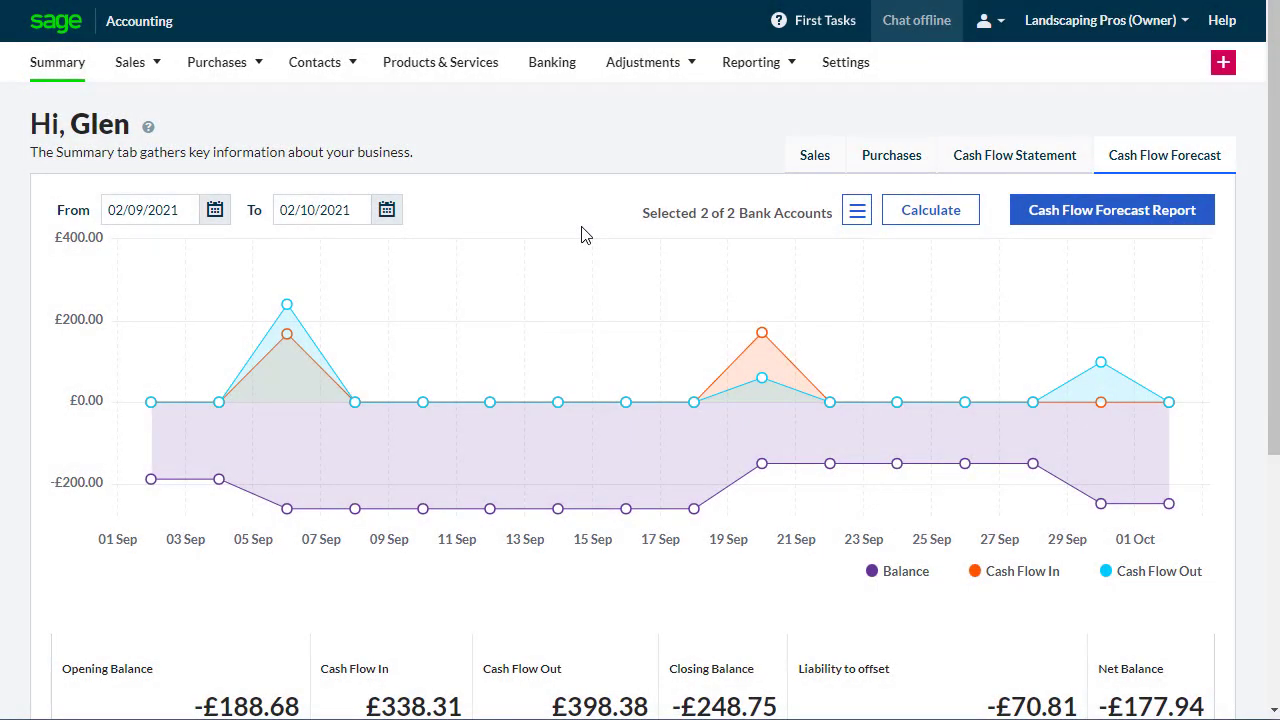
Open the Sales menu to see the sales document choices.
{"action": "left_click", "coordinate": [149, 75]}
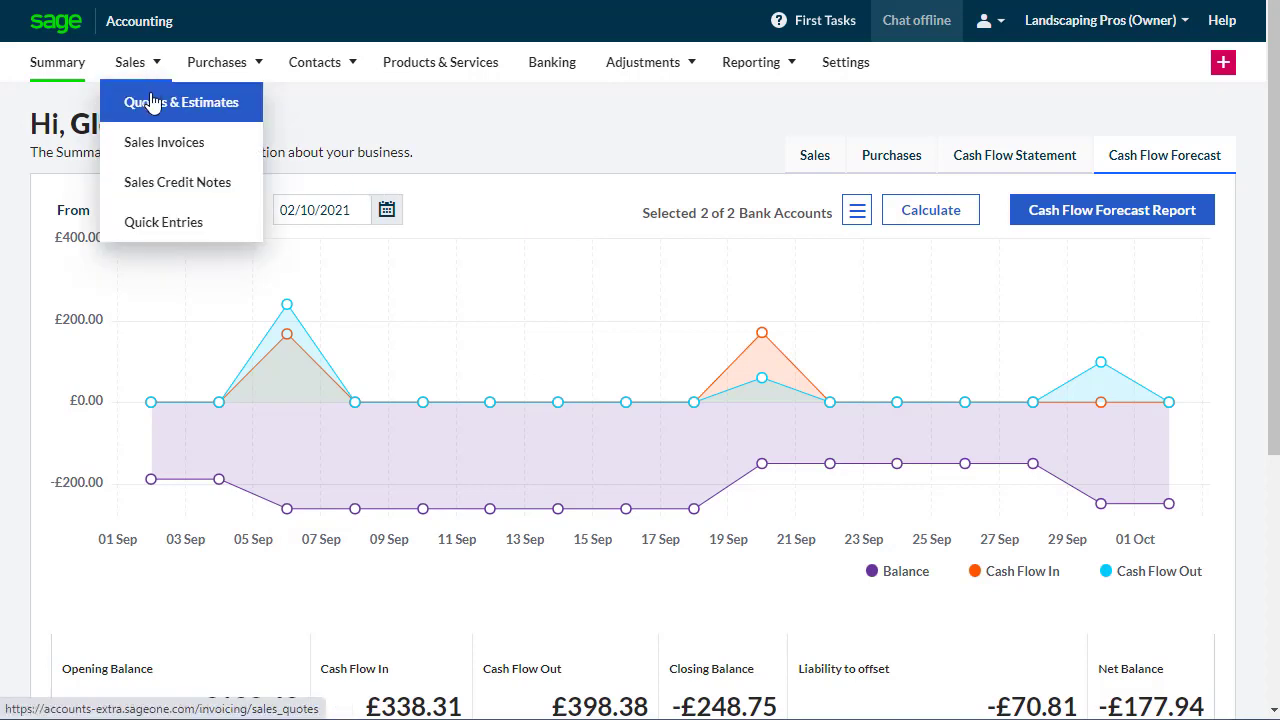
Create a new sales invoice and select the customer found by searching 'cha'.
{"action": "left_click", "coordinate": [162, 156]}
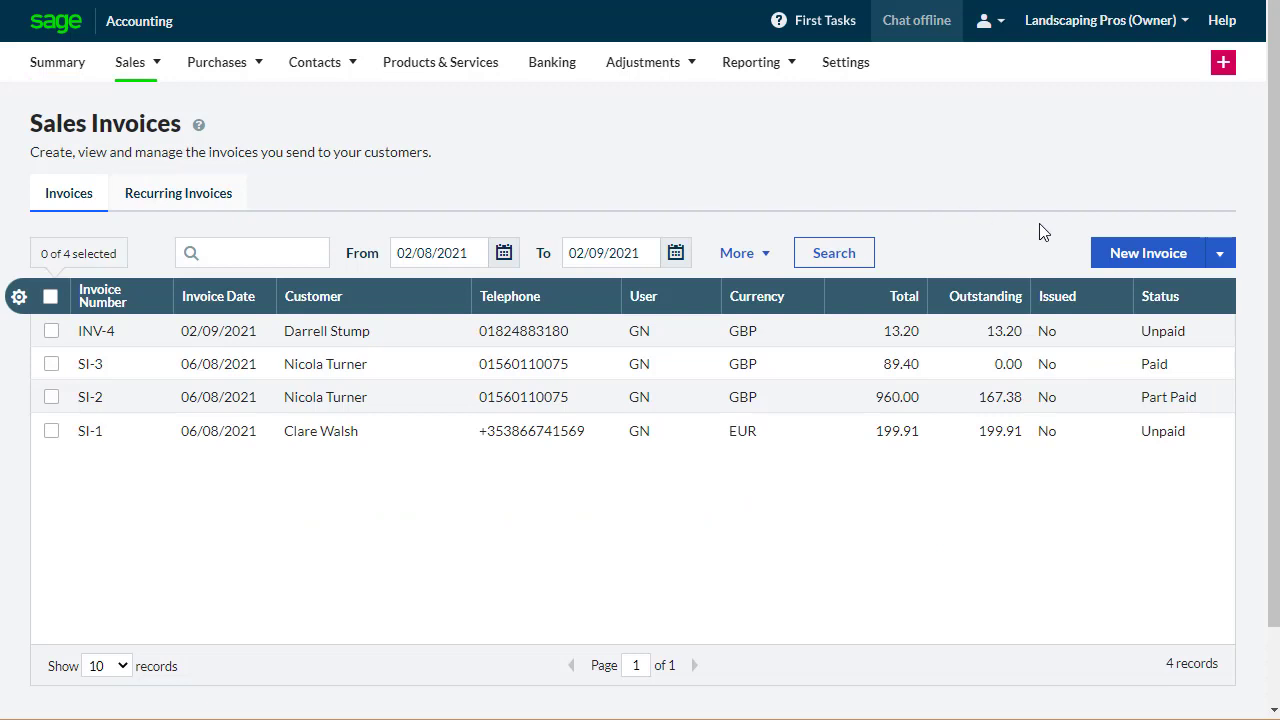
{"action": "left_click", "coordinate": [1149, 254]}
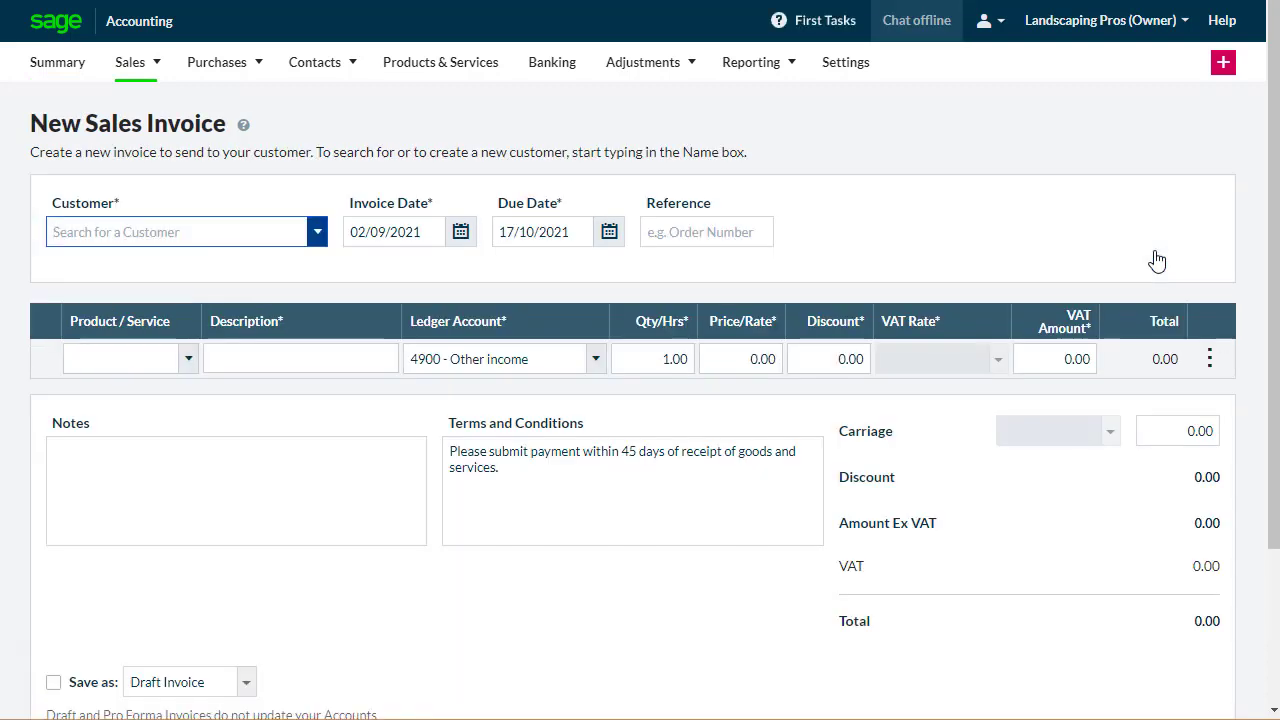
{"action": "left_click", "coordinate": [320, 236]}
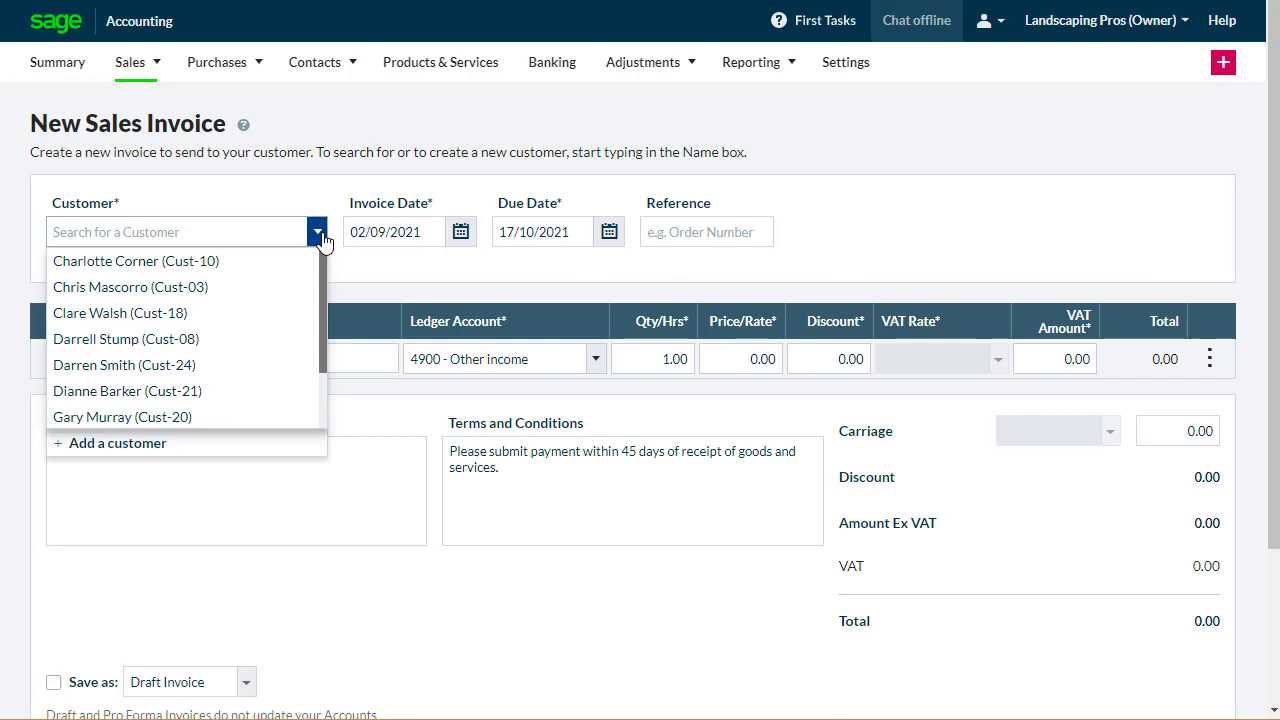
{"action": "type", "text": "cha"}
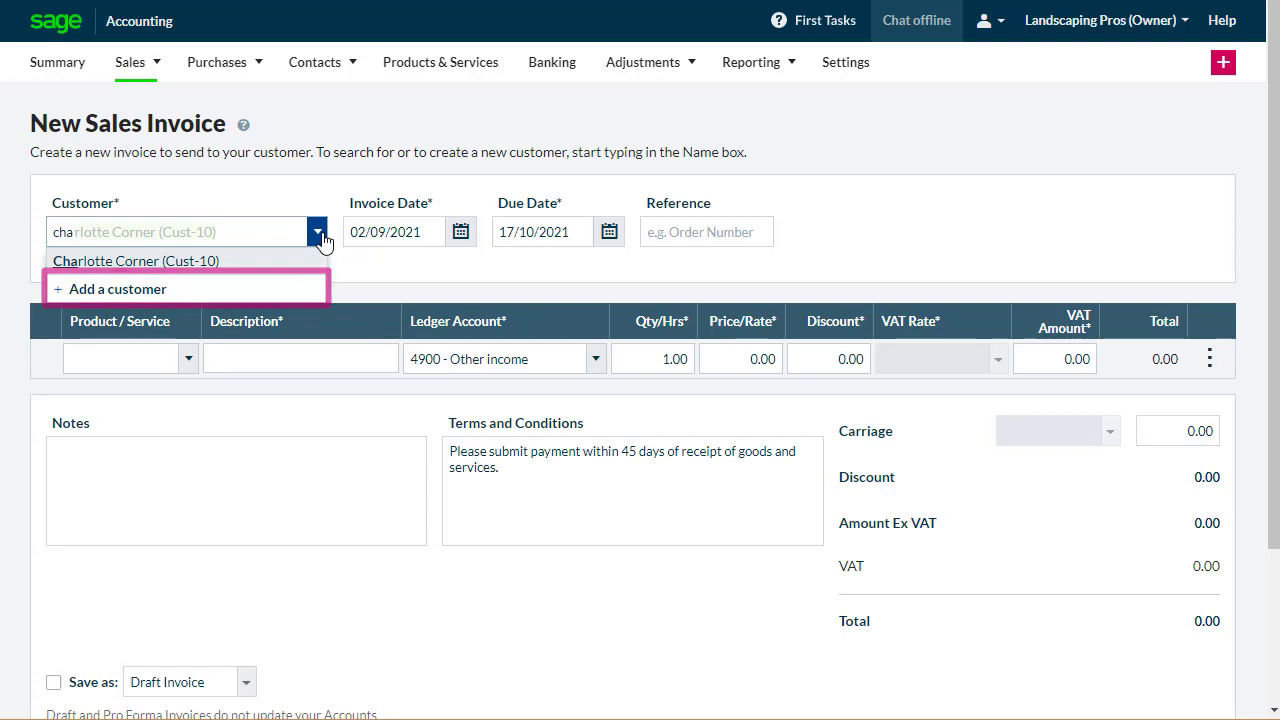
{"action": "left_click", "coordinate": [300, 262]}
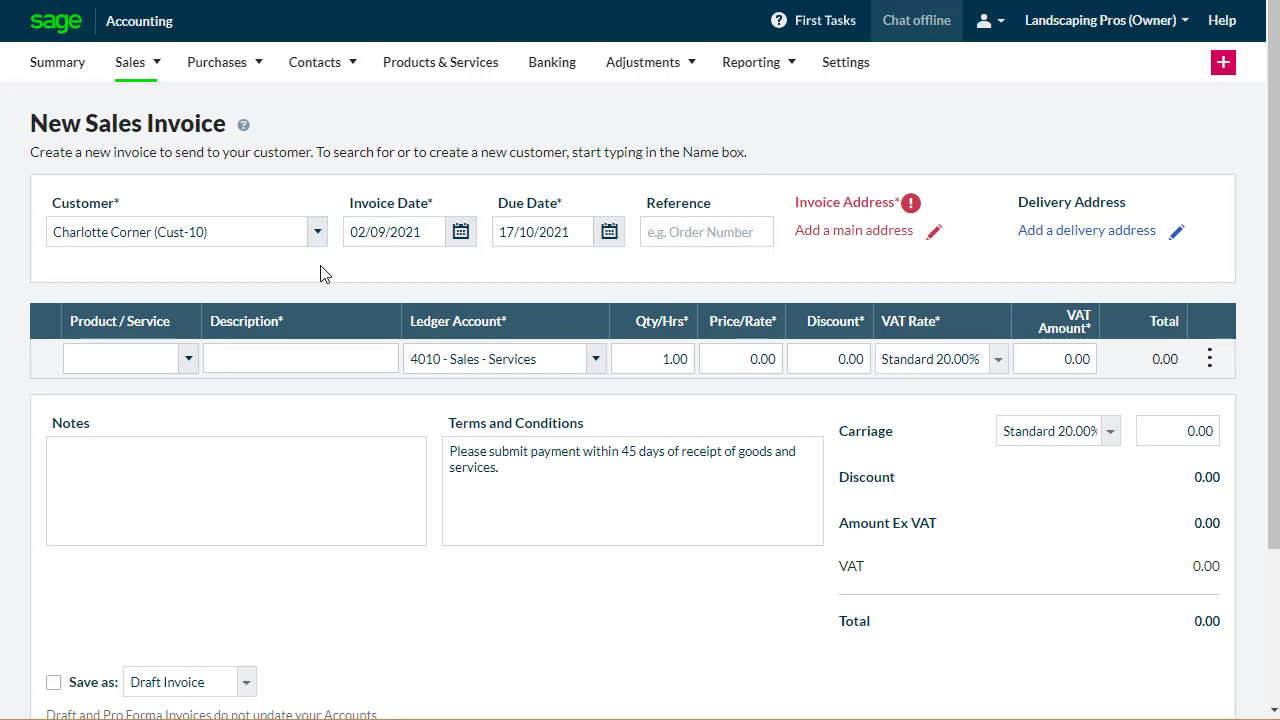
Autofill the customer's main invoice address from the suggested match and save it.
{"action": "left_click", "coordinate": [880, 238]}
{"action": "left_click", "coordinate": [777, 251]}
{"action": "type", "text": "20 T"}
{"action": "key", "text": "Down"}
{"action": "key", "text": "Return"}
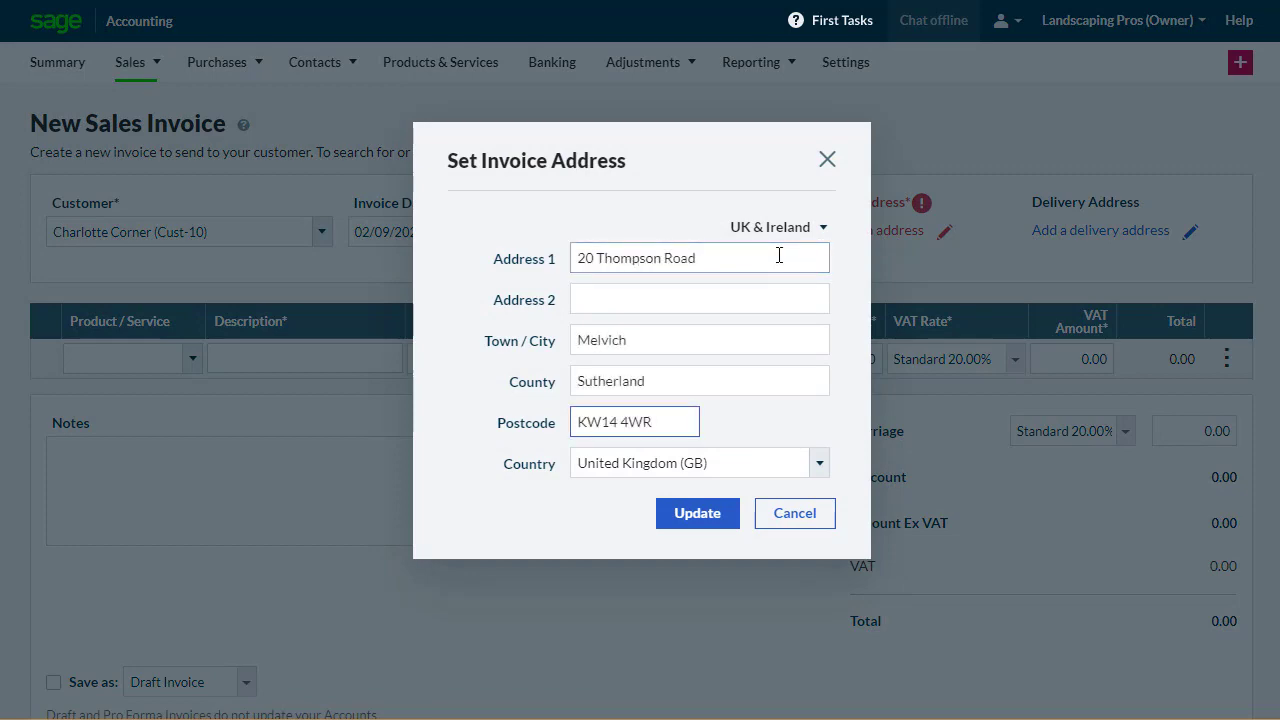
{"action": "left_click", "coordinate": [696, 515]}
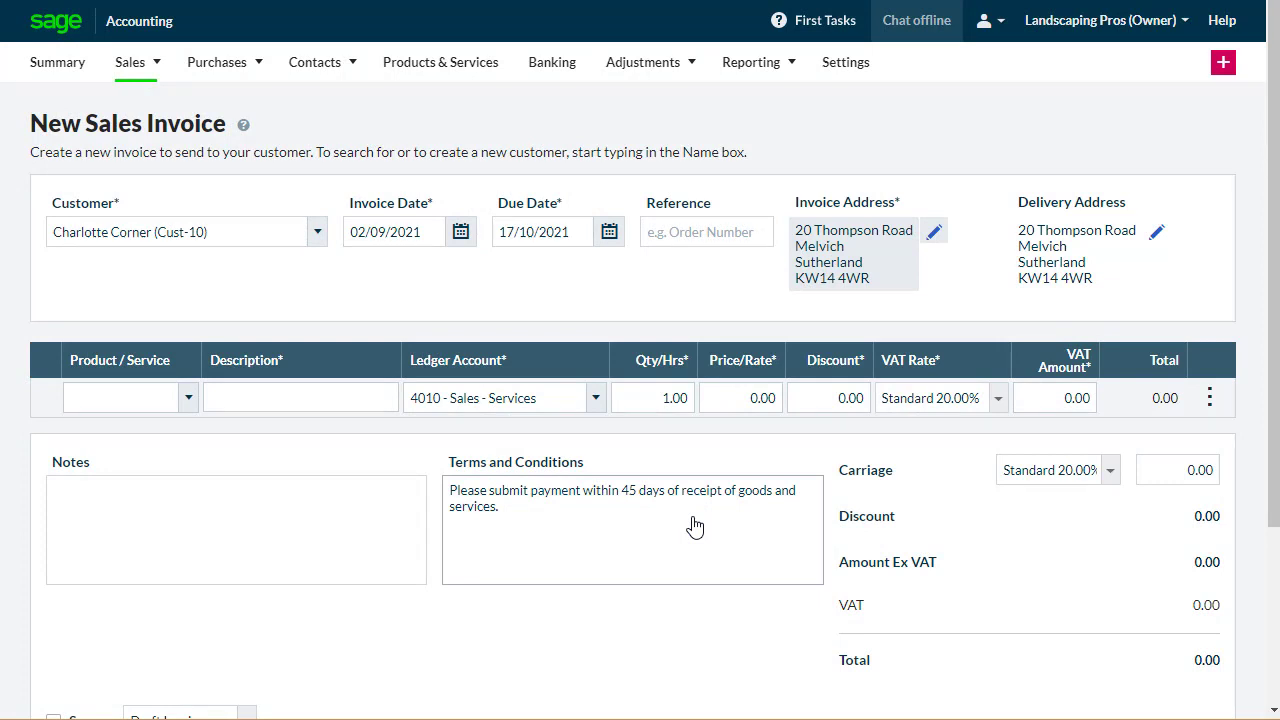
Leave the delivery address unchanged, matching the invoice address.
{"action": "left_click", "coordinate": [1157, 236]}
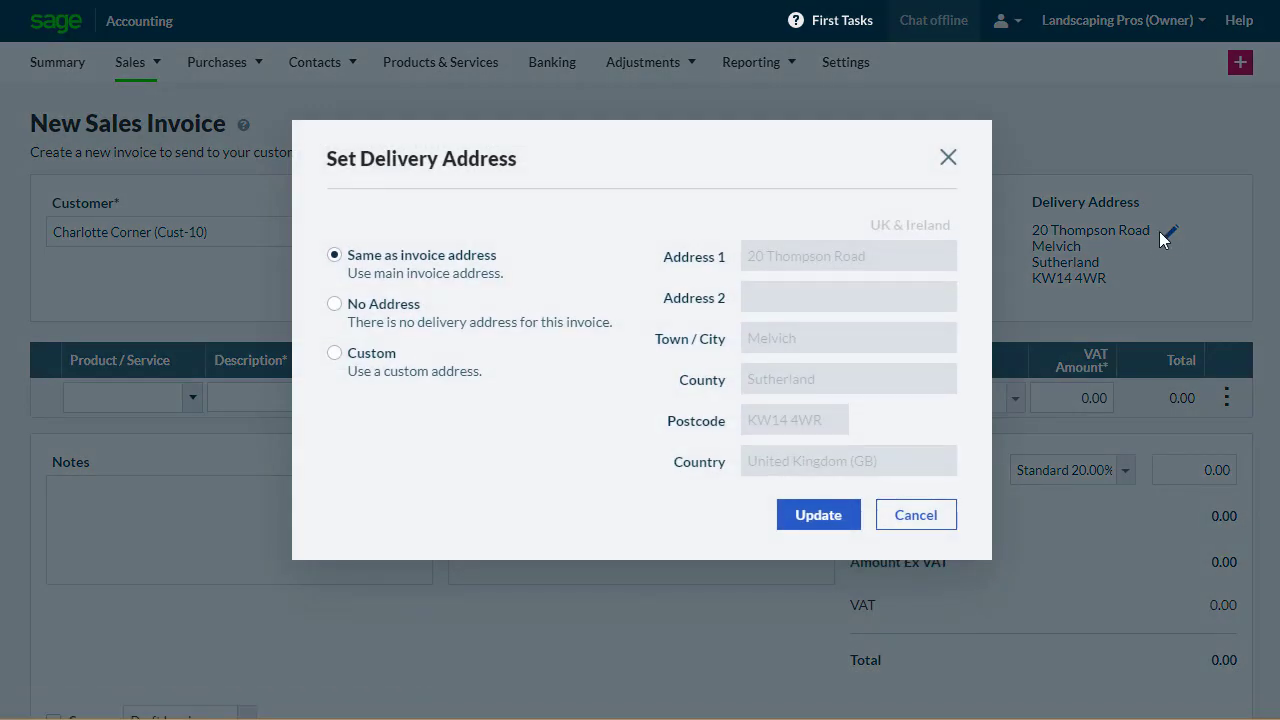
{"action": "left_click", "coordinate": [335, 358]}
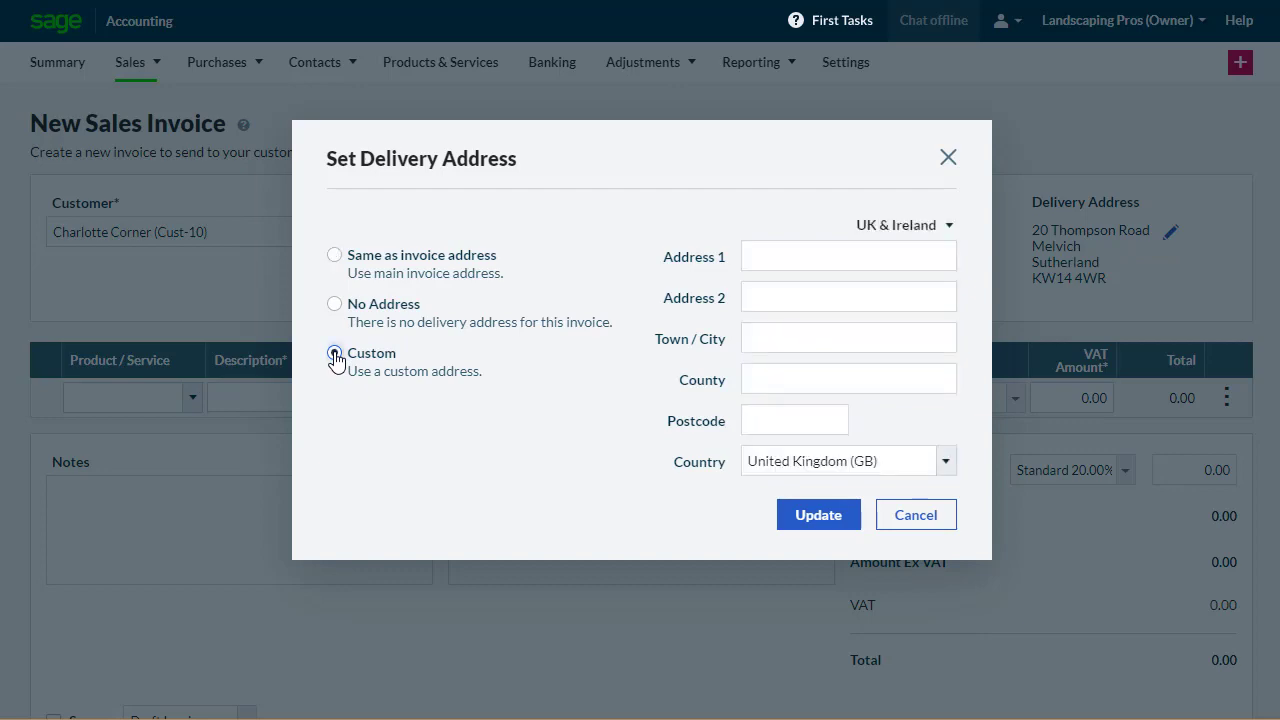
{"action": "left_click", "coordinate": [903, 516]}
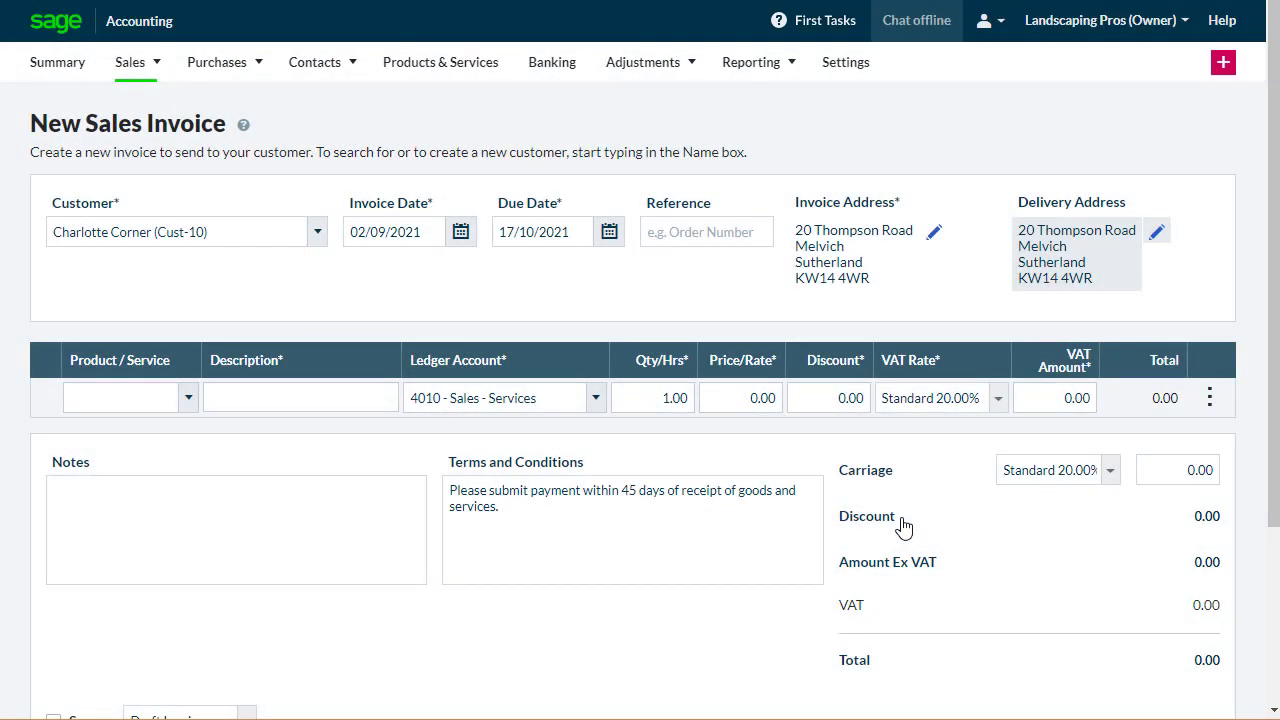
{"action": "left_click", "coordinate": [187, 398]}
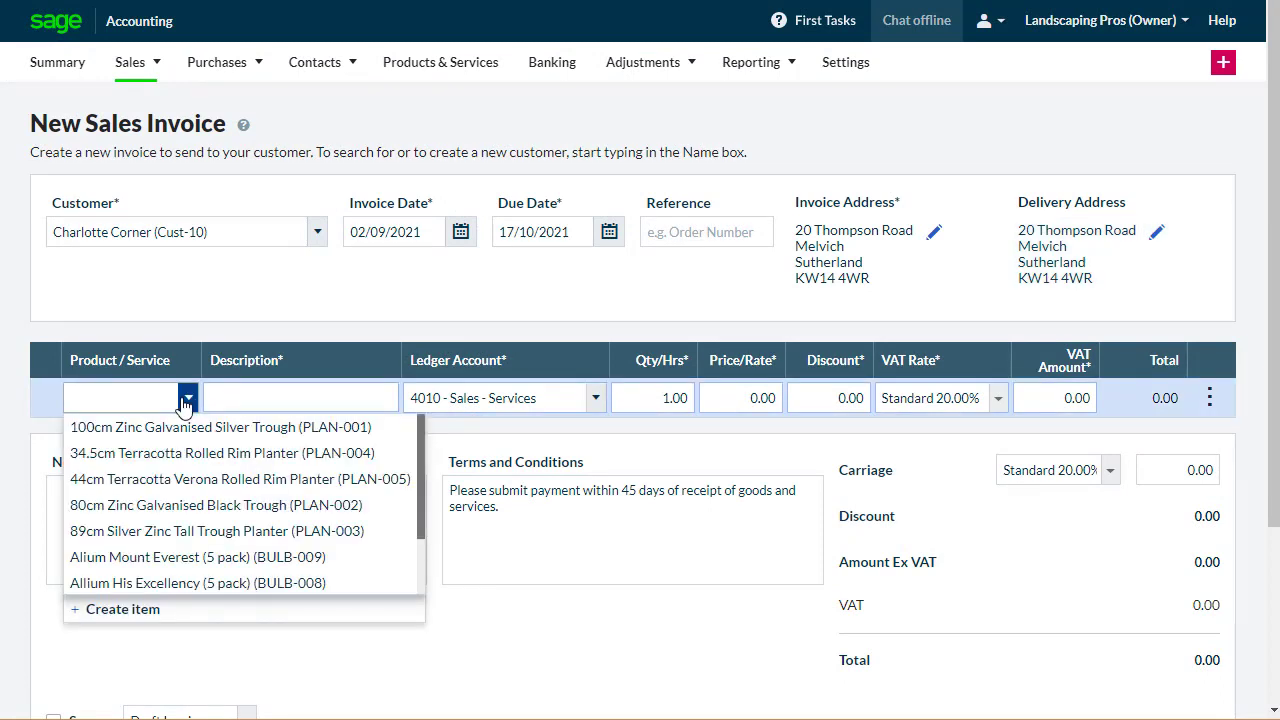
Add Gladiolus Green (10 pack) and Consultation lines, pricing Consultation at 120.00.
{"action": "type", "text": "gl"}
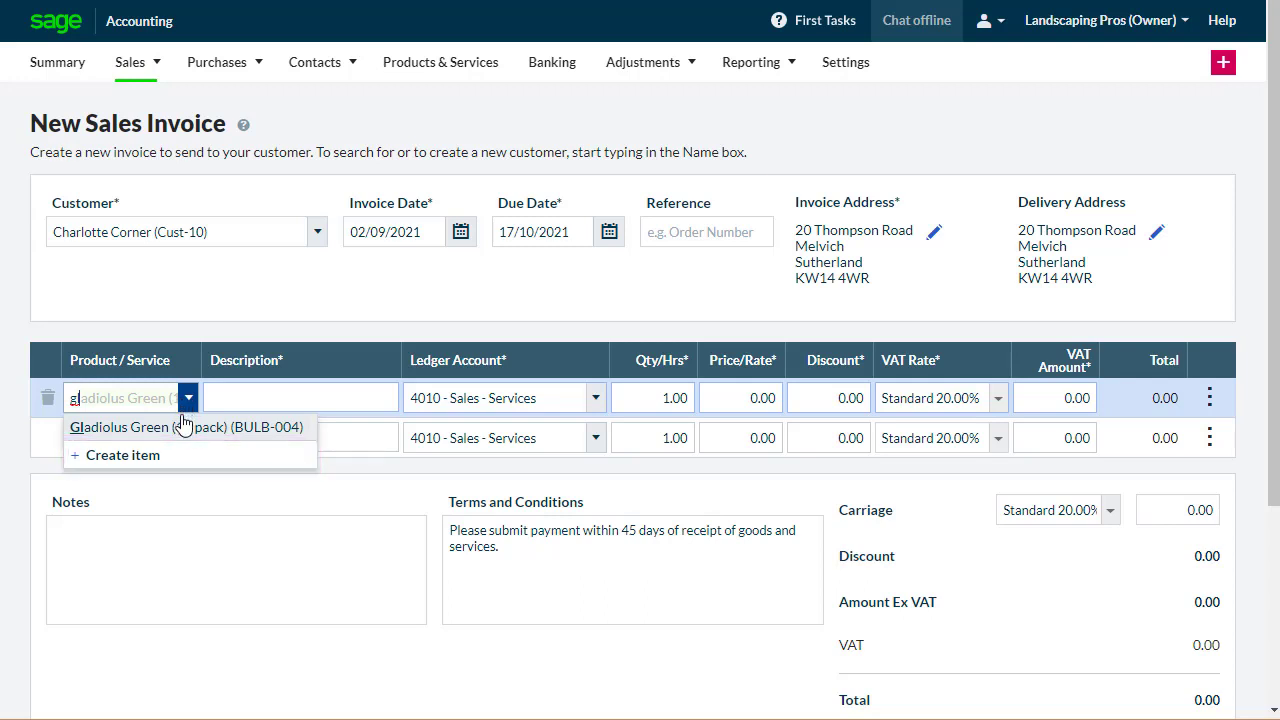
{"action": "left_click", "coordinate": [181, 430]}
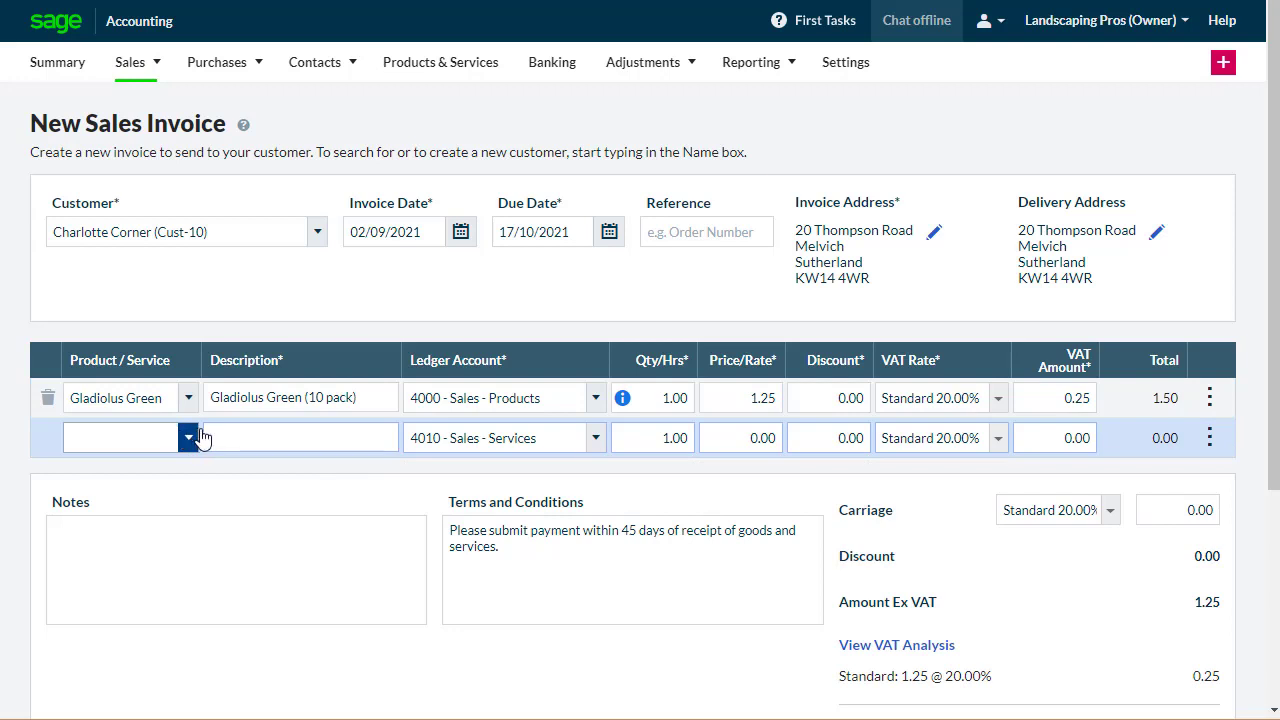
{"action": "type", "text": "Consultation"}
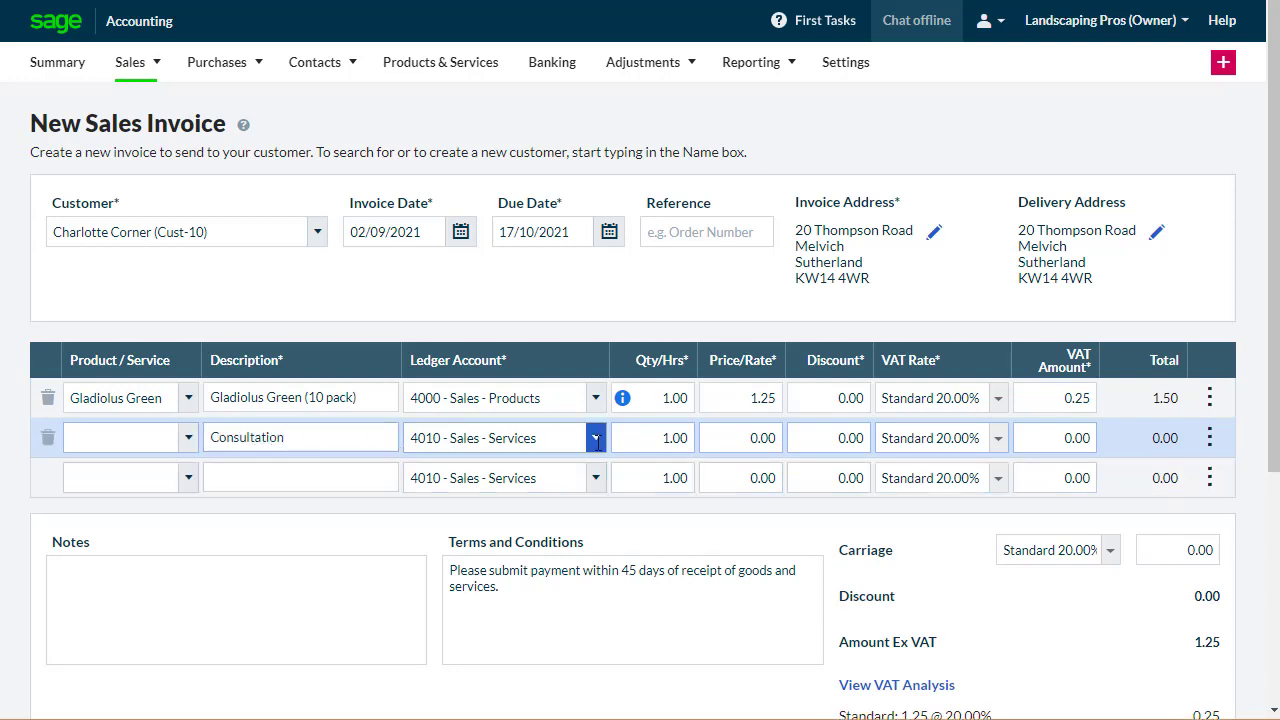
{"action": "left_click", "coordinate": [743, 444]}
{"action": "type", "text": "120"}
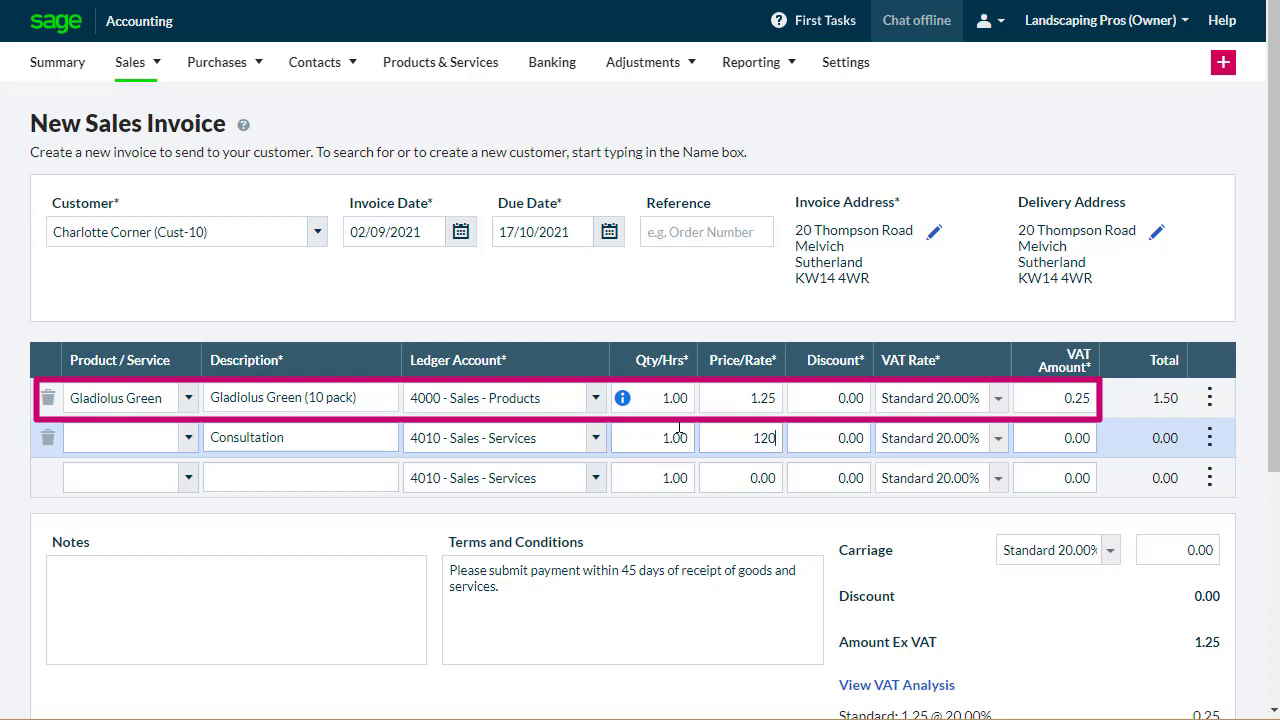
Set the Gladiolus Green quantity to 5 and give it a 5% line discount.
{"action": "mouse_move", "coordinate": [623, 401]}
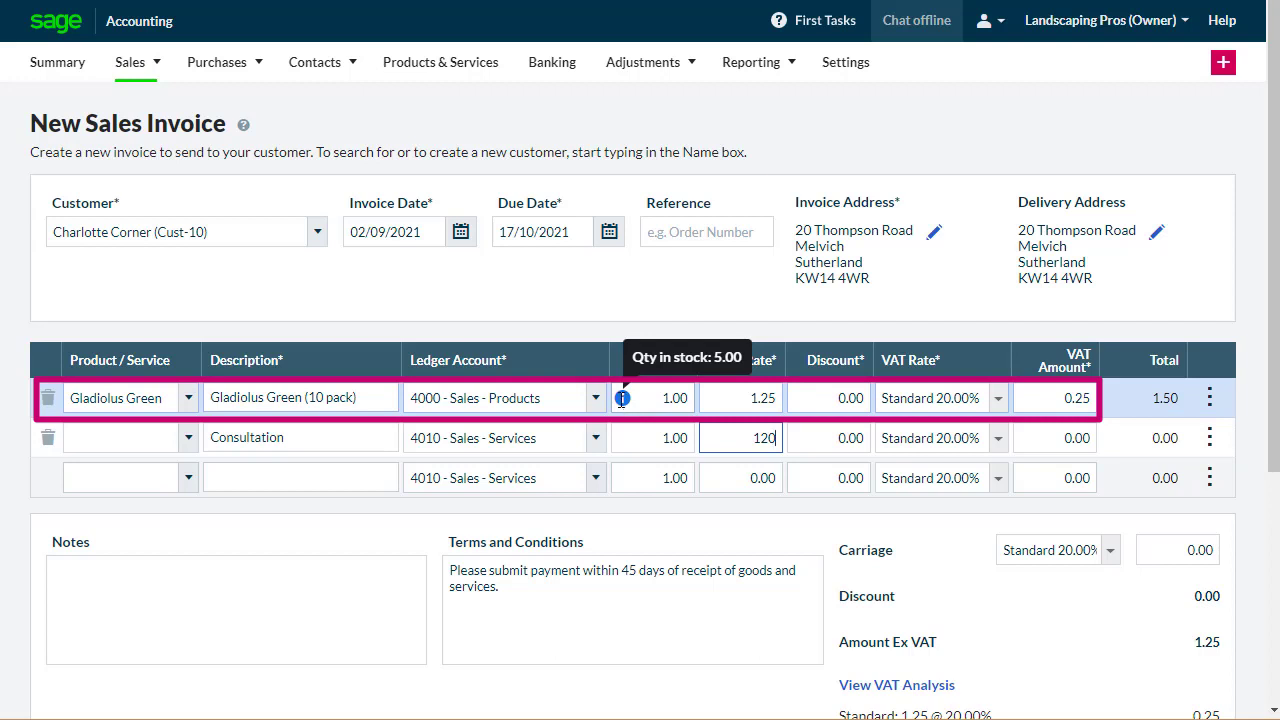
{"action": "left_click", "coordinate": [622, 400]}
{"action": "type", "text": "6"}
{"action": "key", "text": "Tab"}
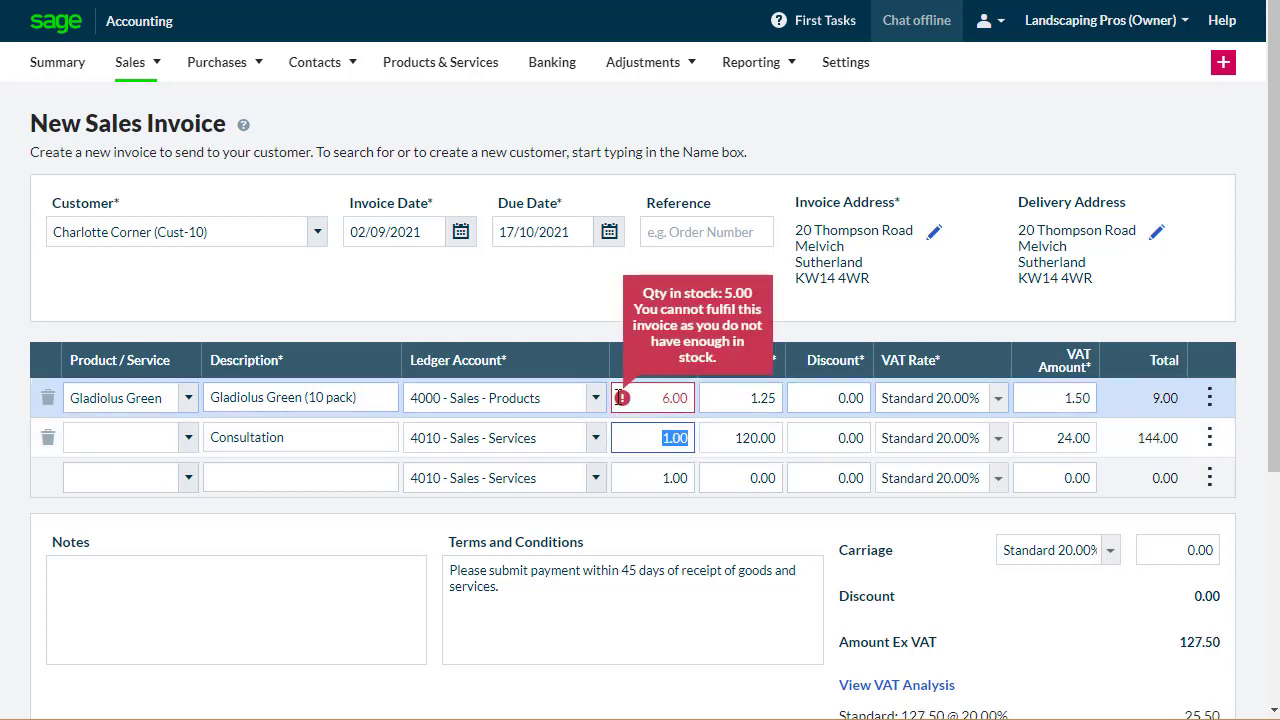
{"action": "left_click", "coordinate": [653, 398]}
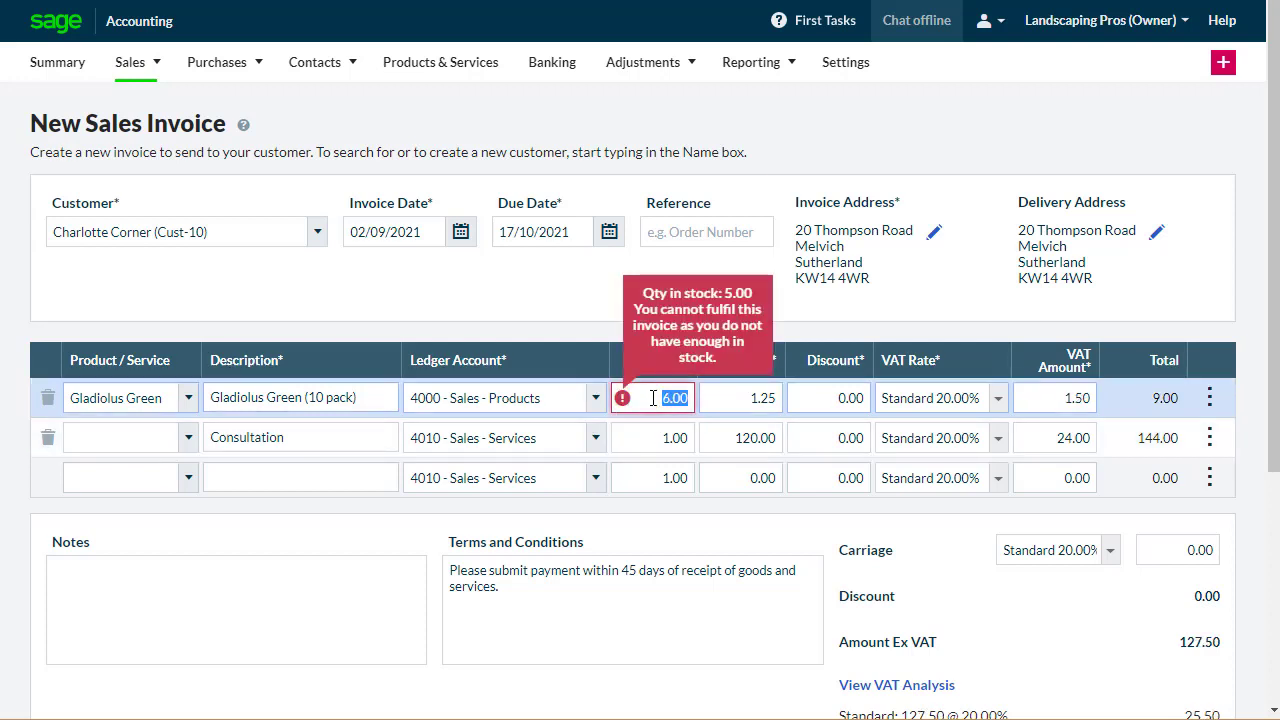
{"action": "type", "text": "5"}
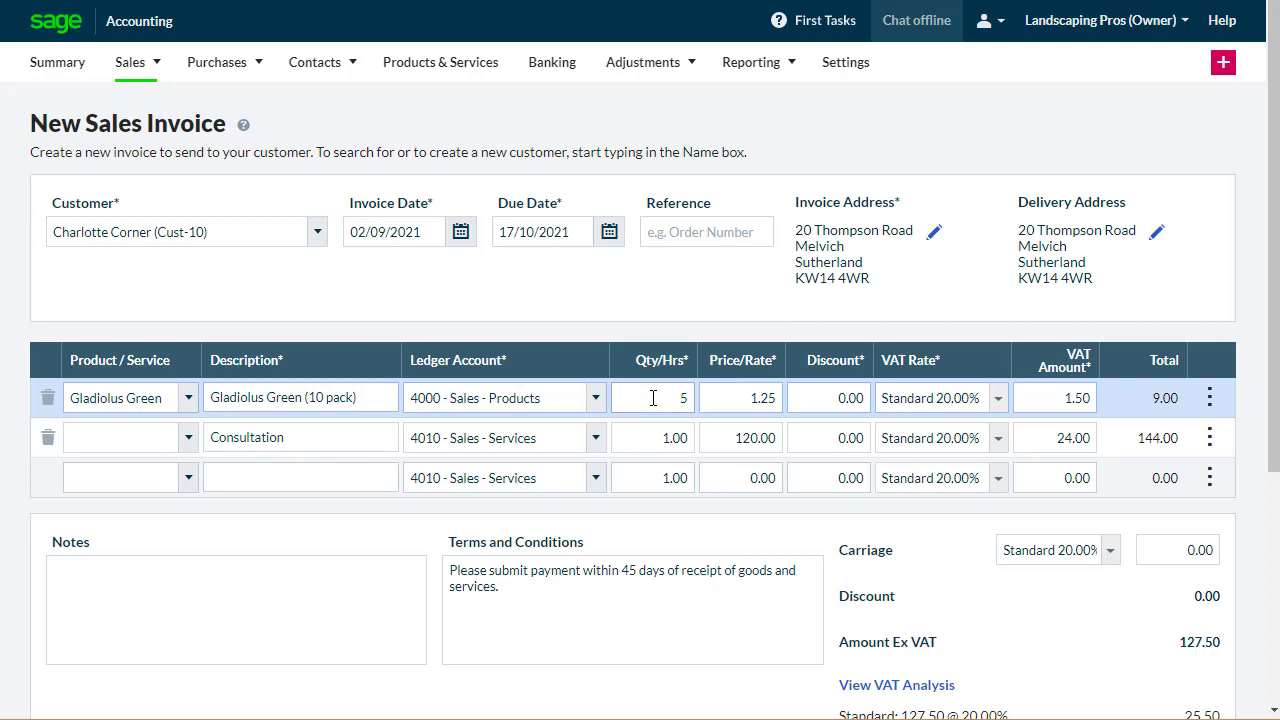
{"action": "left_click", "coordinate": [813, 396]}
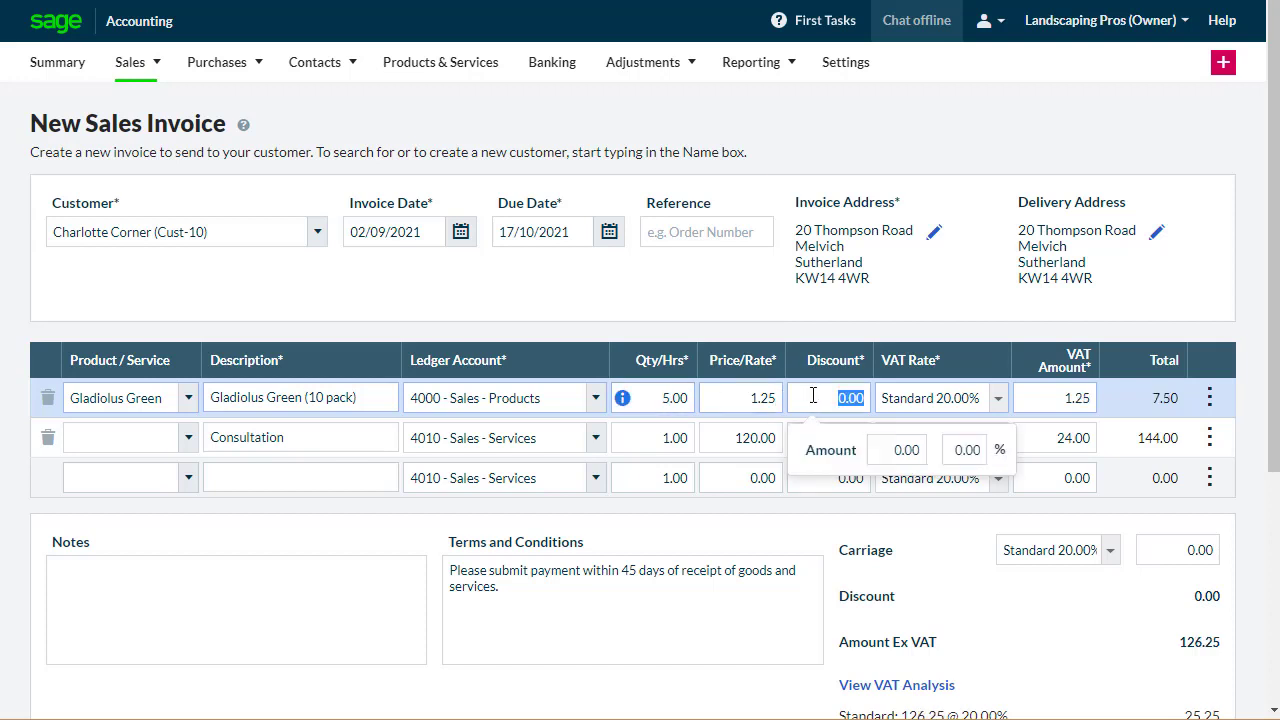
{"action": "left_click", "coordinate": [957, 450]}
{"action": "type", "text": "5"}
{"action": "left_click", "coordinate": [1013, 505]}
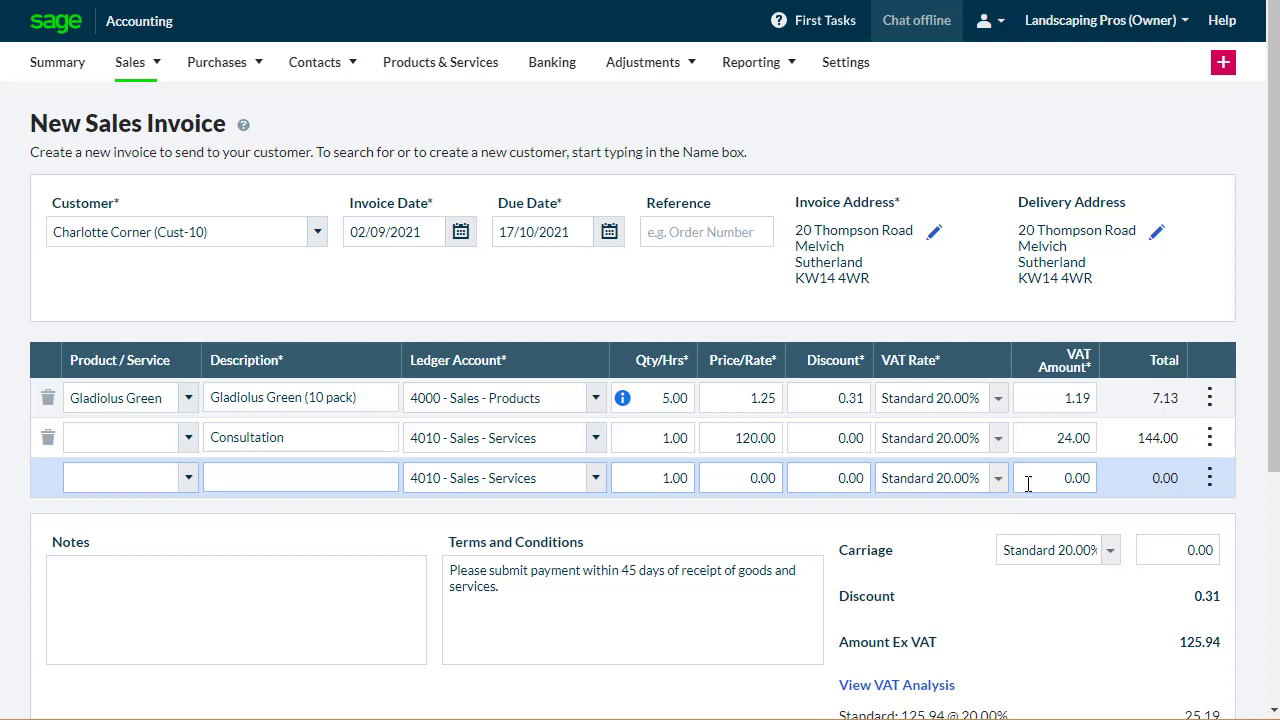
Assign the Gladiolus Green line to team (01) North from its row options.
{"action": "left_click", "coordinate": [1212, 398]}
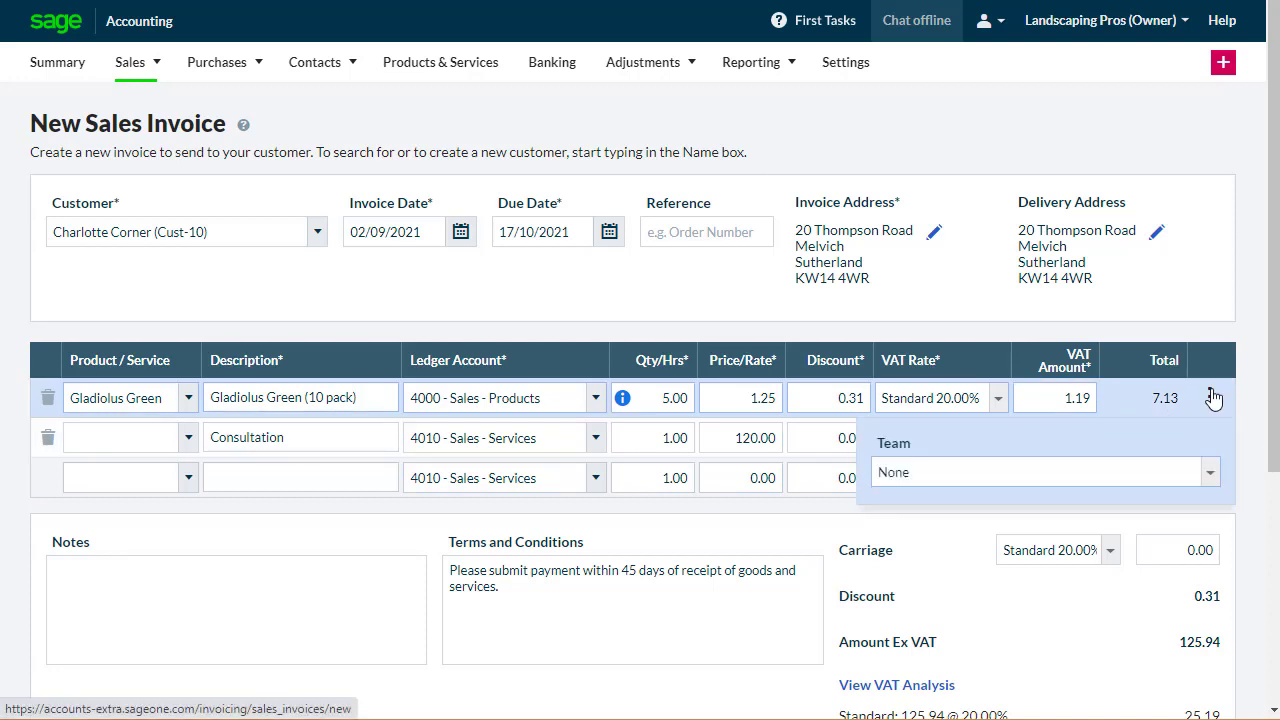
{"action": "left_click", "coordinate": [1210, 477]}
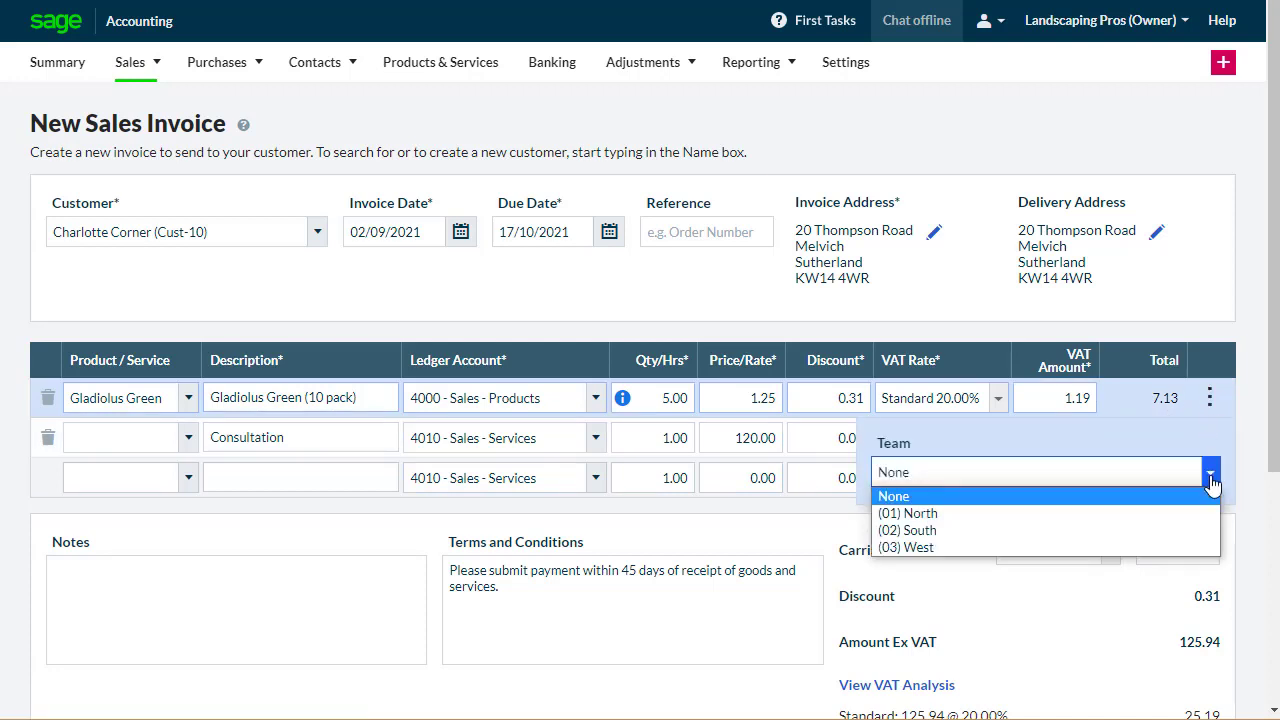
{"action": "left_click", "coordinate": [1203, 514]}
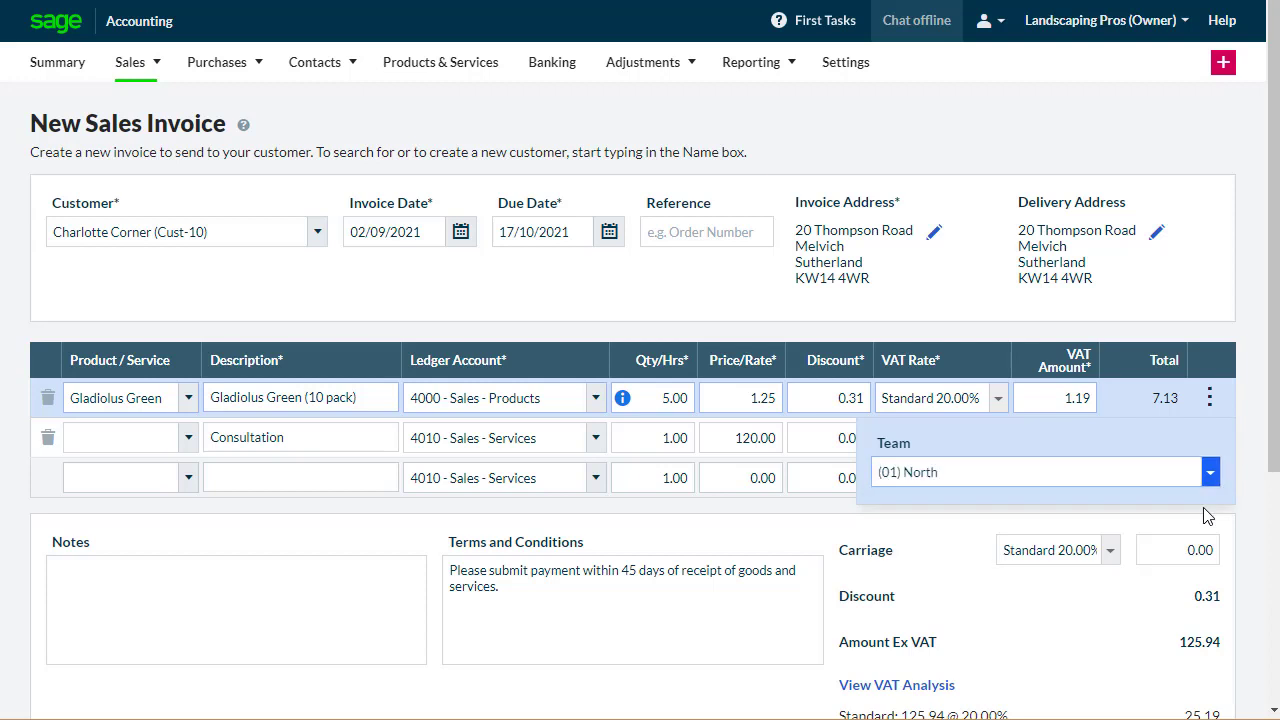
{"action": "left_click", "coordinate": [1222, 518]}
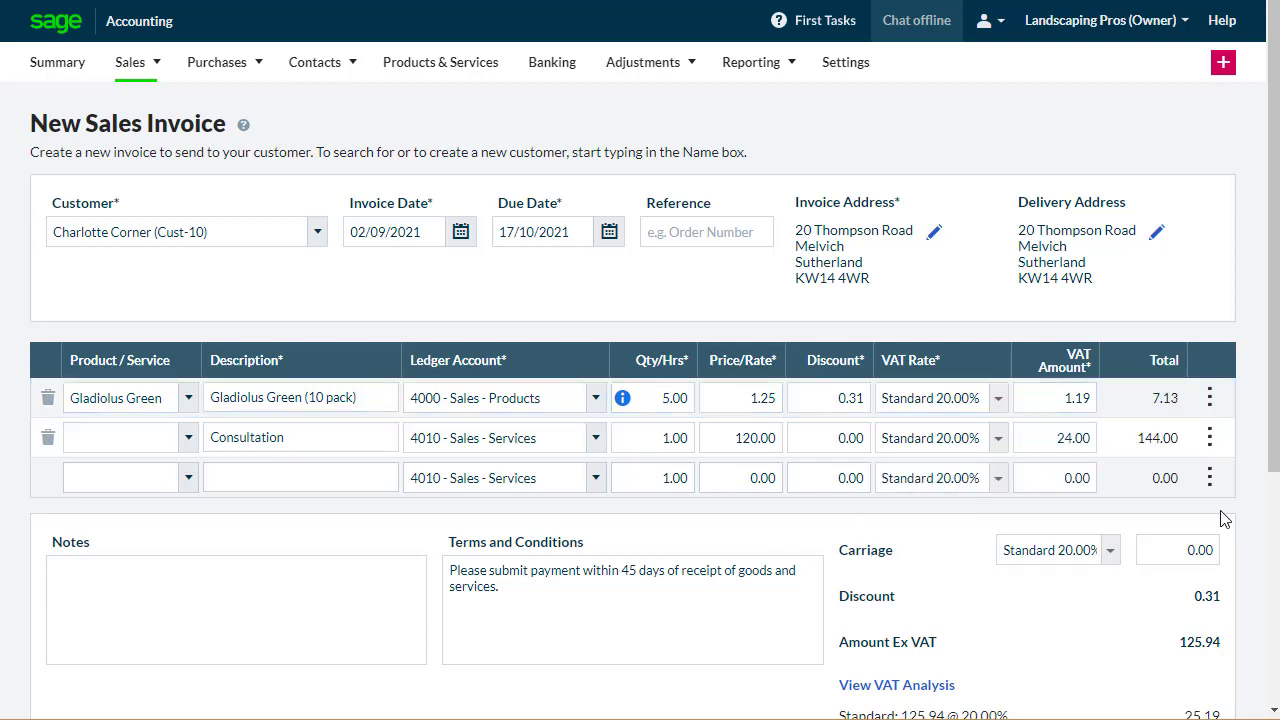
Enter a 5.00 carriage charge on the invoice.
{"action": "scroll", "coordinate": [1222, 518], "scroll_direction": "down", "scroll_amount": 5}
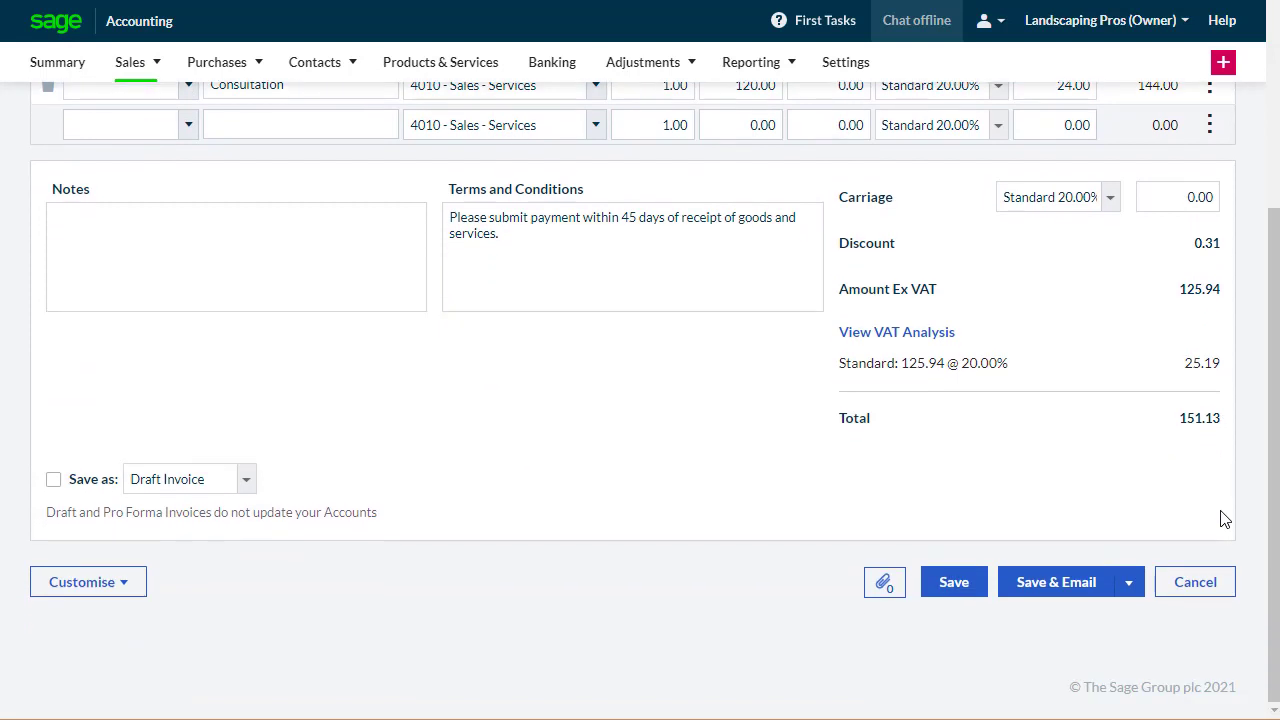
{"action": "left_click", "coordinate": [1178, 201]}
{"action": "type", "text": "5.00"}
{"action": "left_click", "coordinate": [1165, 233]}
Save the invoice as a full invoice with Save as Draft left unticked.
{"action": "left_click", "coordinate": [53, 483]}
{"action": "left_click", "coordinate": [54, 481]}
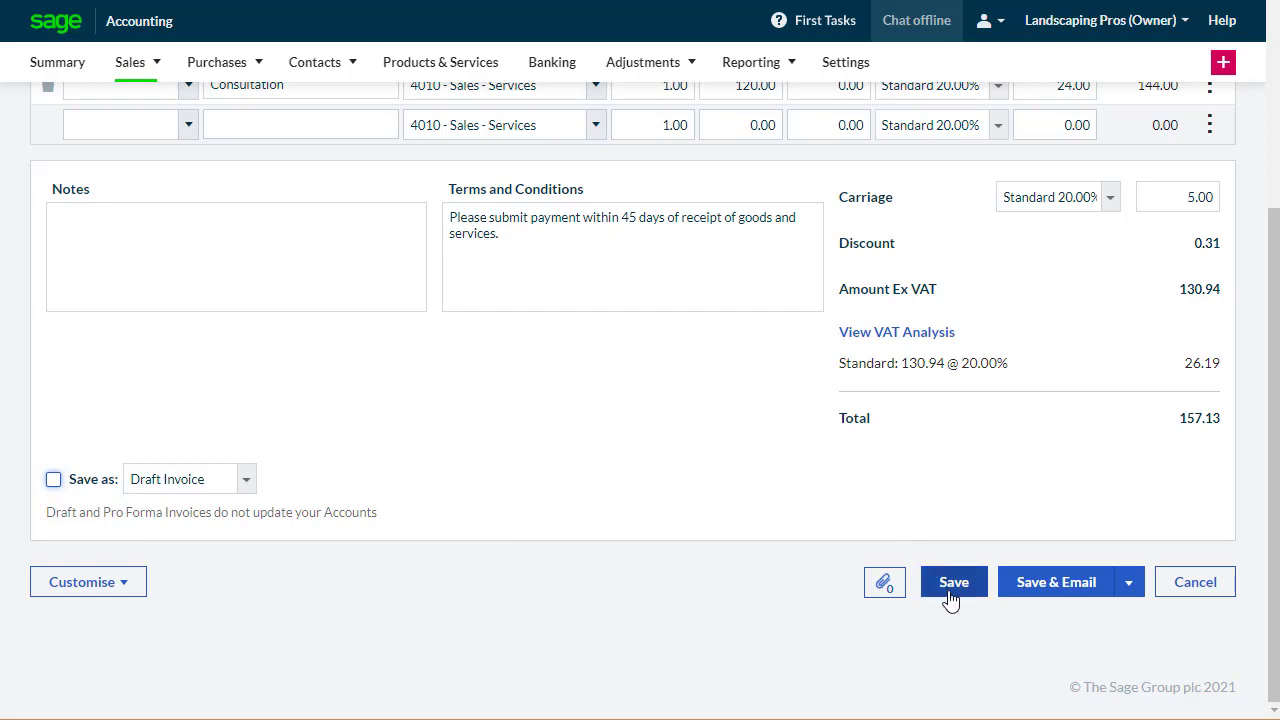
{"action": "left_click", "coordinate": [1130, 587]}
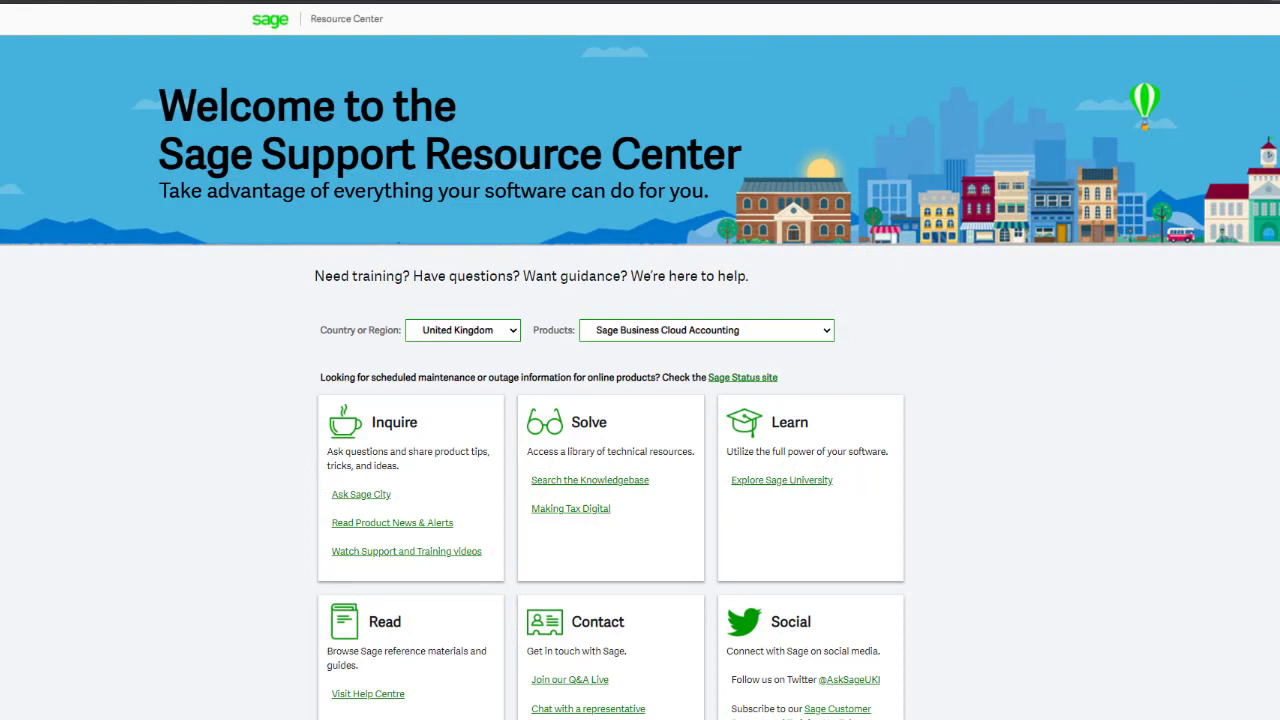
{"action": "scroll", "coordinate": [640, 378], "scroll_direction": "down", "scroll_amount": 2}
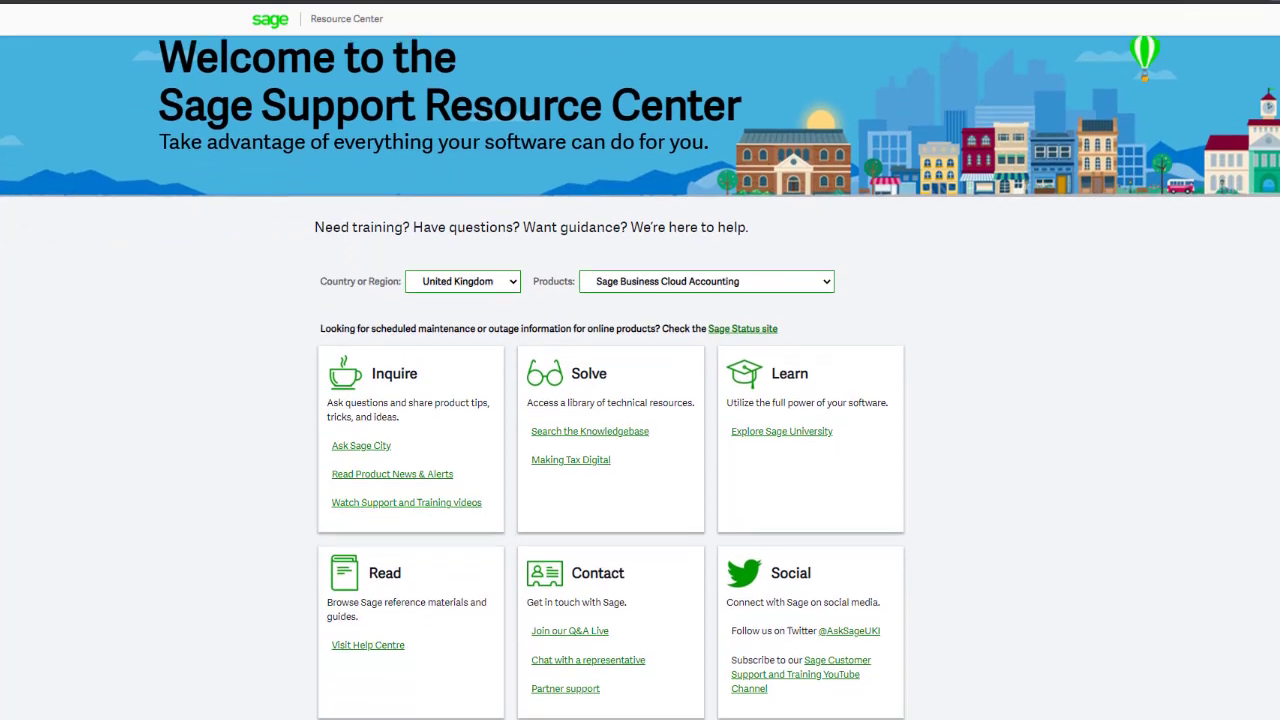
{"action": "scroll", "coordinate": [640, 378], "scroll_direction": "down", "scroll_amount": 2}
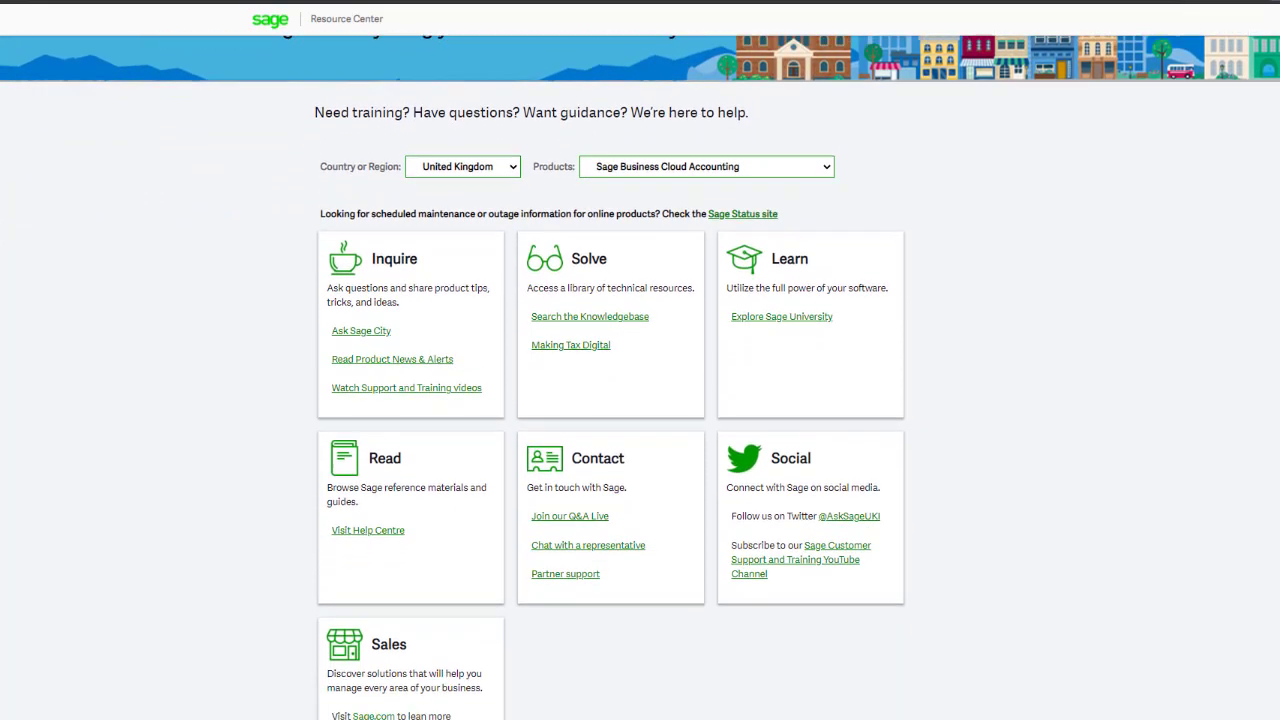